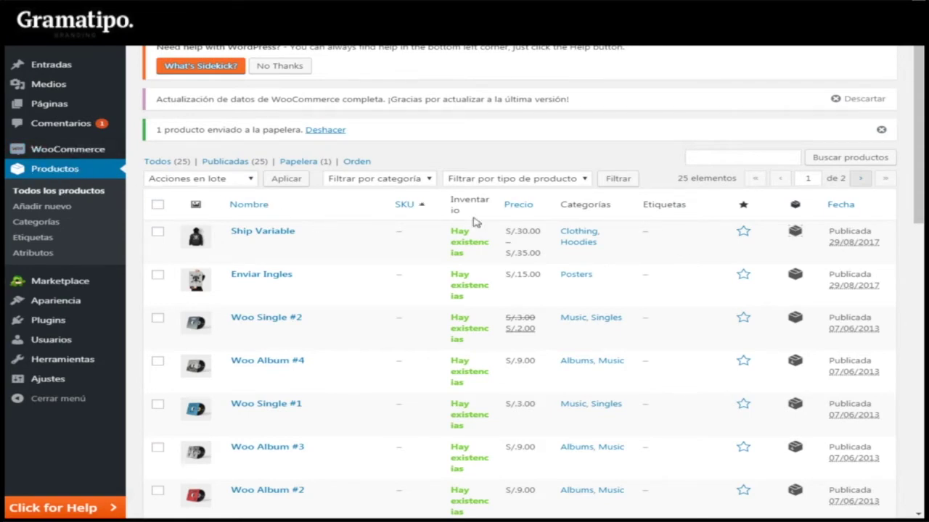
Step: Start a new product and title it "Producto de prueba 1"
{"action": "scroll", "coordinate": [530, 222], "scroll_direction": "down", "scroll_amount": 9}
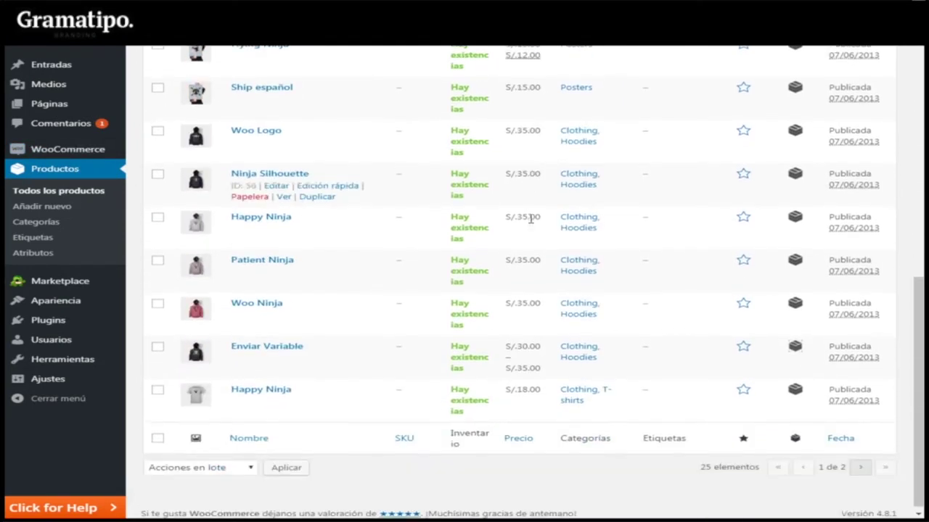
{"action": "scroll", "coordinate": [530, 221], "scroll_direction": "up", "scroll_amount": 10}
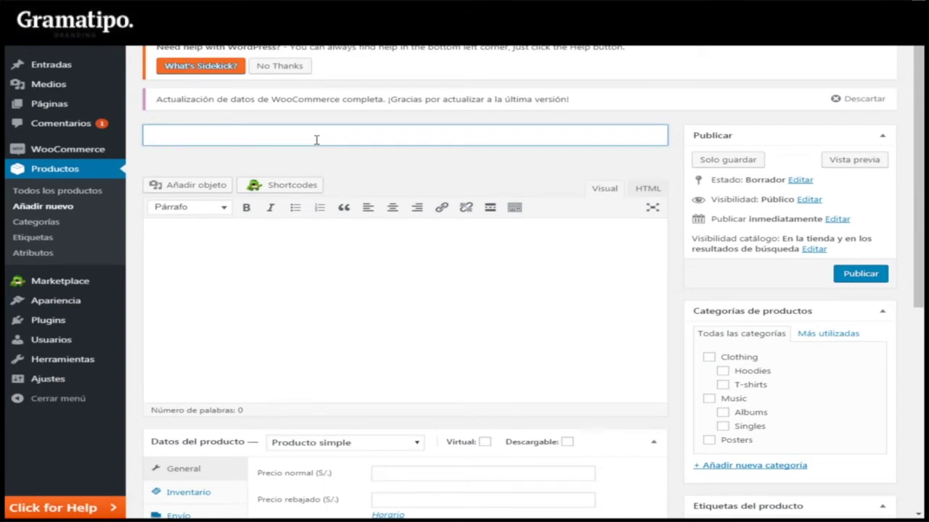
{"action": "type", "text": "Producto"}
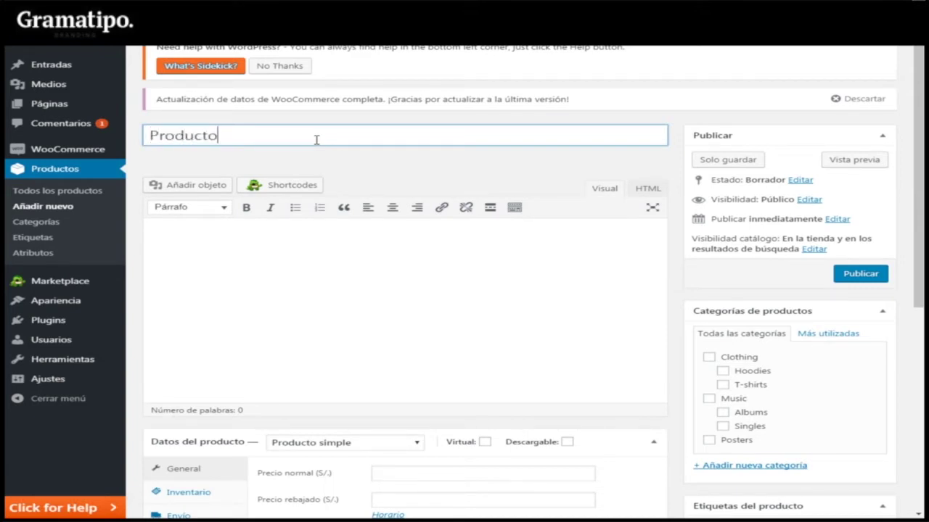
{"action": "type", "text": " de prueba 1"}
{"action": "left_click", "coordinate": [281, 250]}
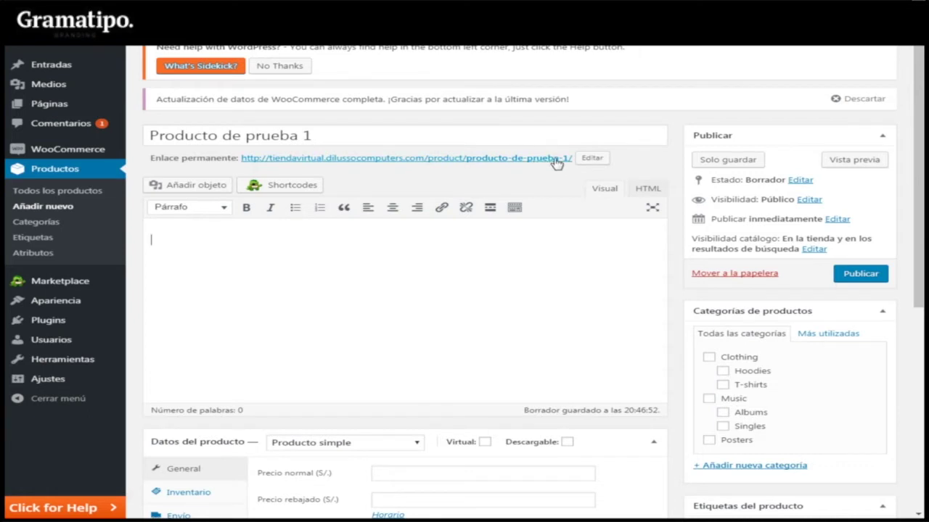
Step: Change the product's permalink slug to "productotest"
{"action": "left_click", "coordinate": [592, 157]}
{"action": "left_click_drag", "start_coordinate": [582, 160], "coordinate": [514, 158]}
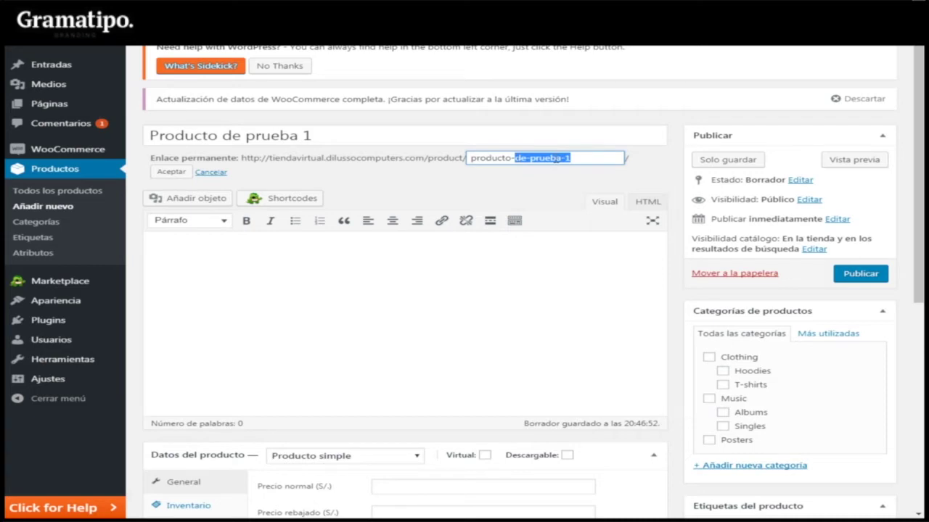
{"action": "key", "text": "BackSpace"}
{"action": "key", "text": "BackSpace"}
{"action": "left_click", "coordinate": [409, 271]}
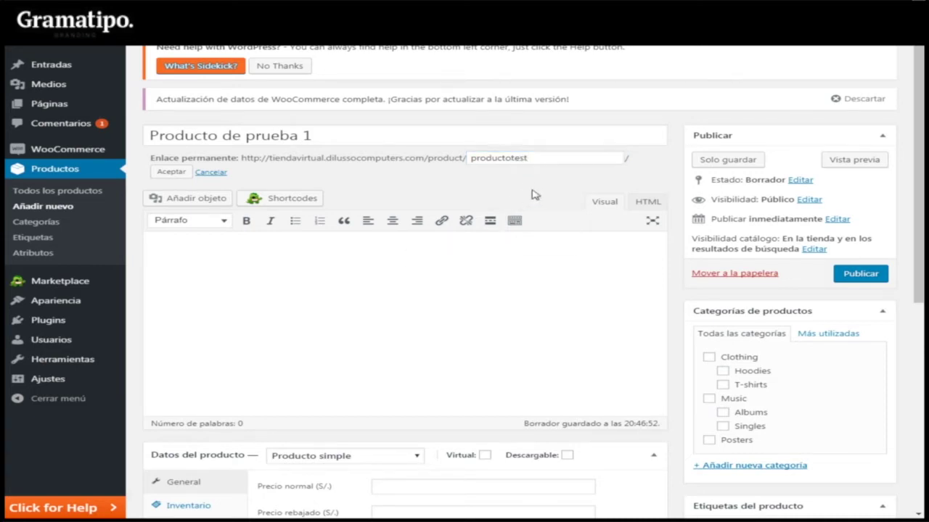
{"action": "left_click", "coordinate": [546, 137]}
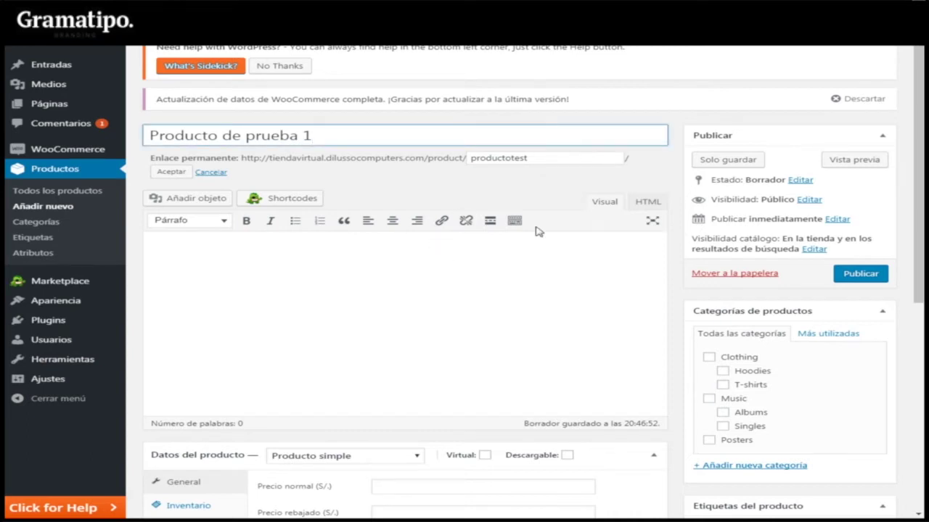
{"action": "left_click", "coordinate": [166, 174]}
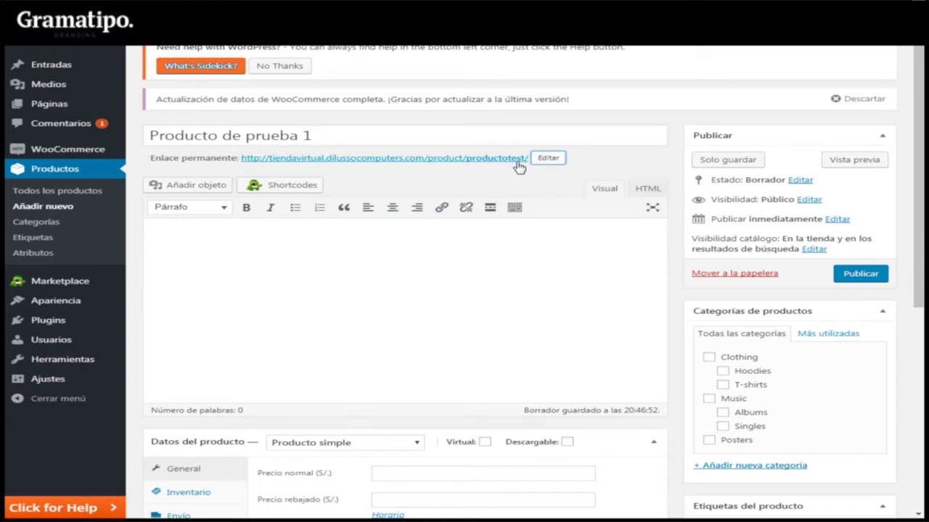
Step: Enter "Esto es la descripcion larga" as the product's long description
{"action": "left_click", "coordinate": [446, 249]}
{"action": "scroll", "coordinate": [446, 249], "scroll_direction": "down", "scroll_amount": 2}
{"action": "scroll", "coordinate": [446, 249], "scroll_direction": "up", "scroll_amount": 2}
{"action": "type", "text": "Estp "}
{"action": "type", "text": "es la descri"}
{"action": "type", "text": "pcio"}
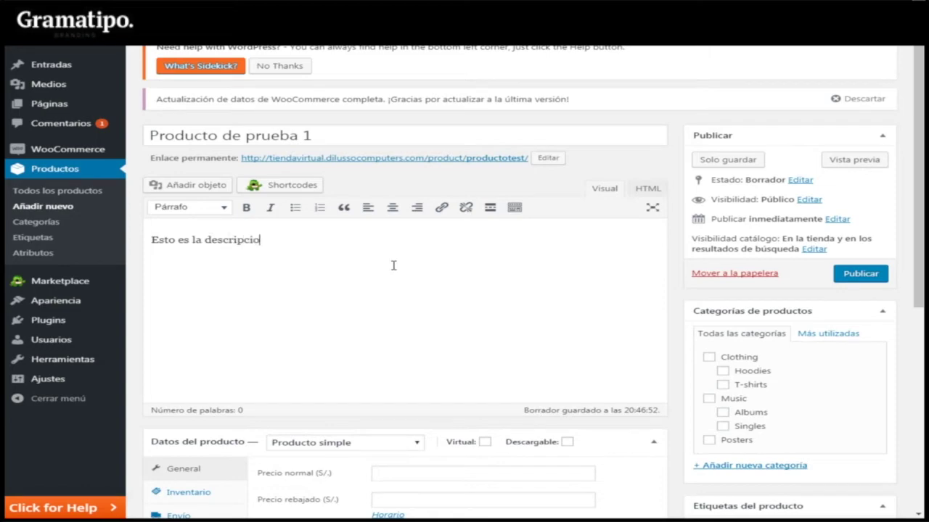
{"action": "type", "text": "n larga"}
Step: Assign the product to the Hoodies category
{"action": "scroll", "coordinate": [497, 250], "scroll_direction": "down", "scroll_amount": 3}
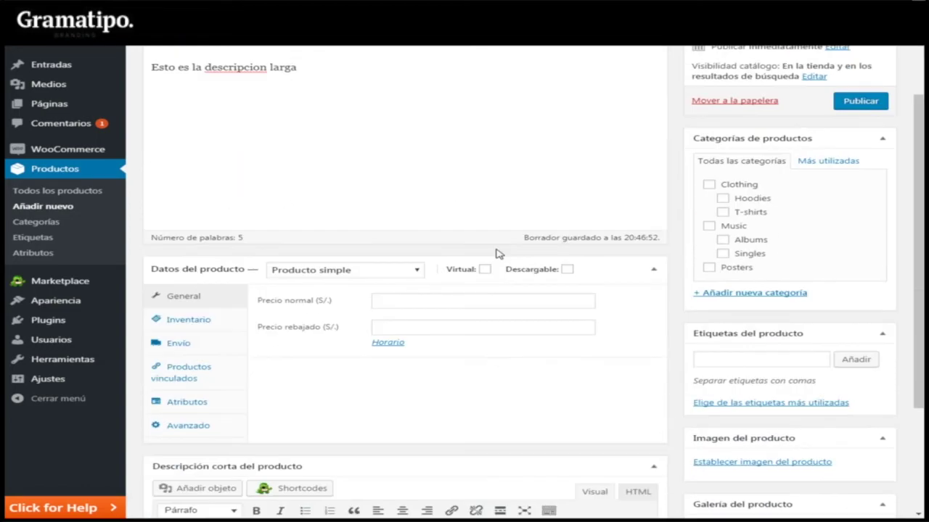
{"action": "scroll", "coordinate": [498, 253], "scroll_direction": "up", "scroll_amount": 2}
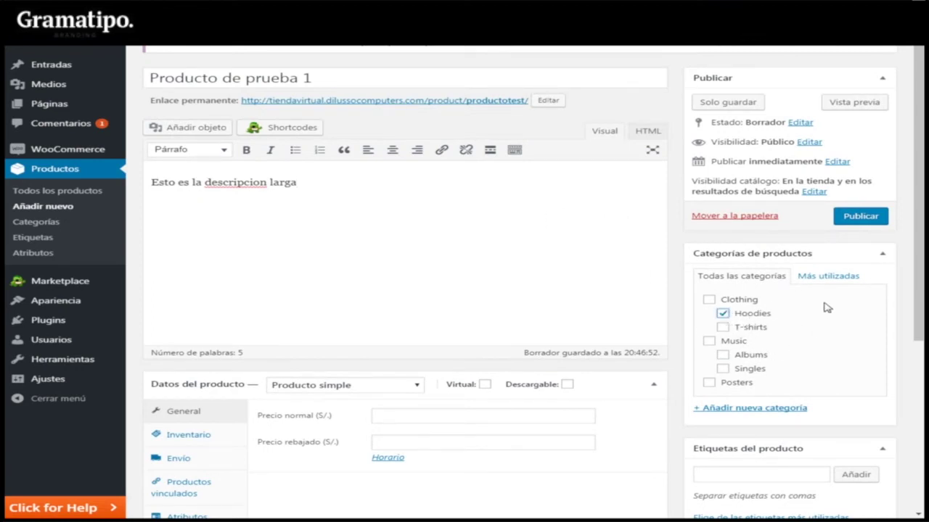
Step: Set the product's normal price to 120 and its sale price to 100
{"action": "scroll", "coordinate": [824, 305], "scroll_direction": "down", "scroll_amount": 2}
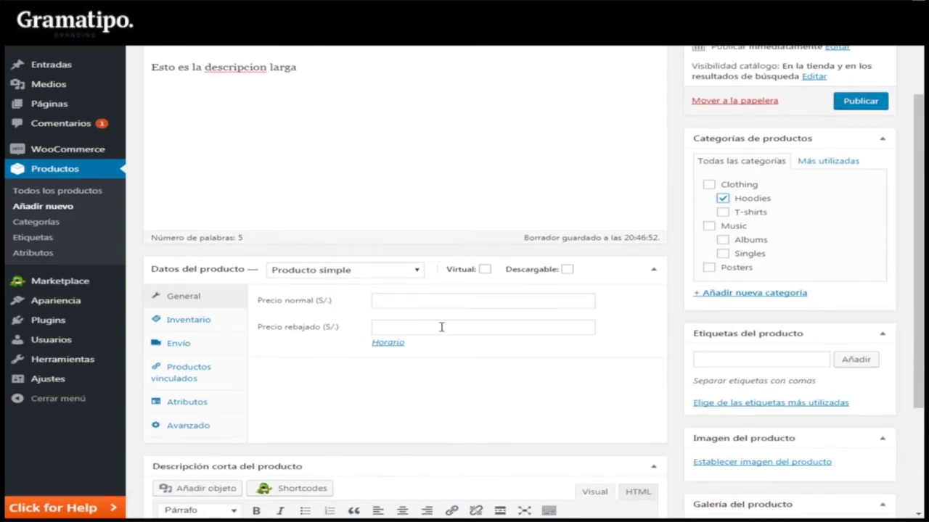
{"action": "left_click", "coordinate": [420, 301]}
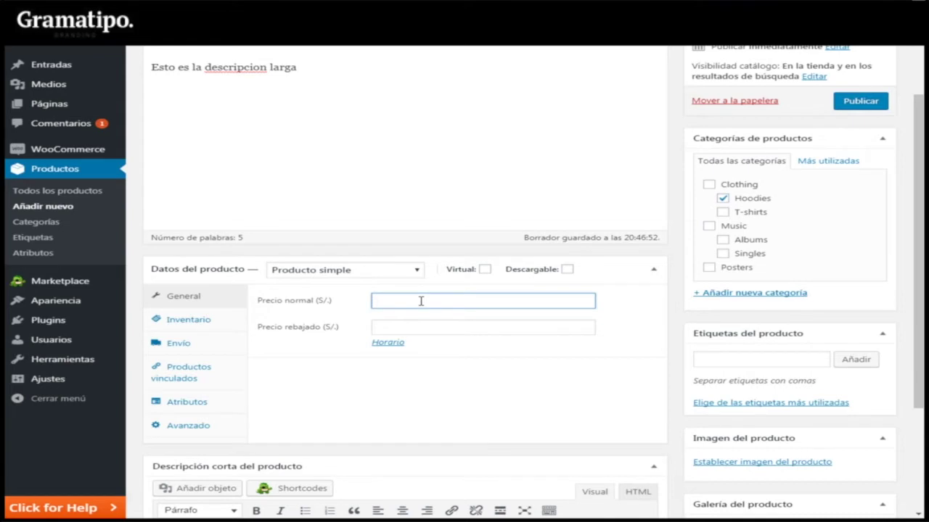
{"action": "left_click", "coordinate": [423, 327]}
{"action": "left_click", "coordinate": [425, 300]}
{"action": "left_click", "coordinate": [424, 326]}
{"action": "left_click", "coordinate": [422, 302]}
{"action": "left_click", "coordinate": [634, 301]}
{"action": "left_click", "coordinate": [487, 328]}
{"action": "type", "text": "100"}
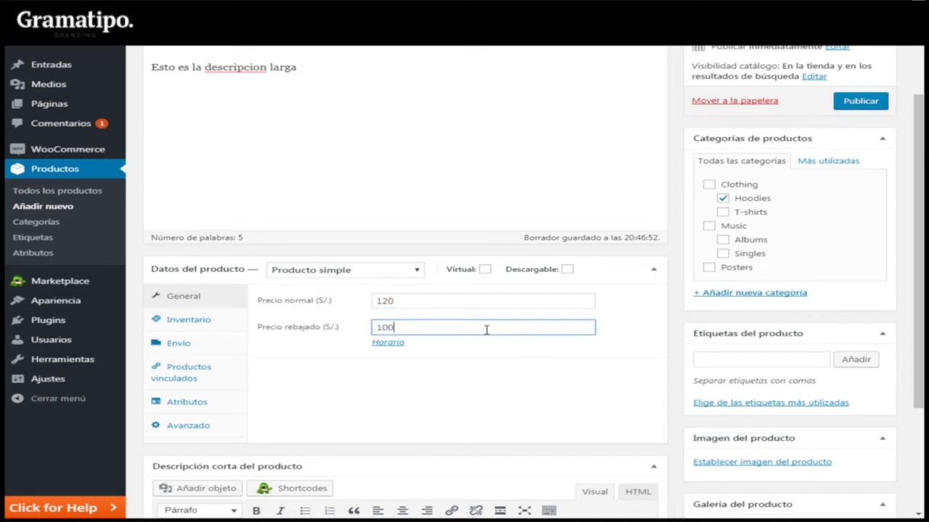
{"action": "left_click", "coordinate": [626, 327]}
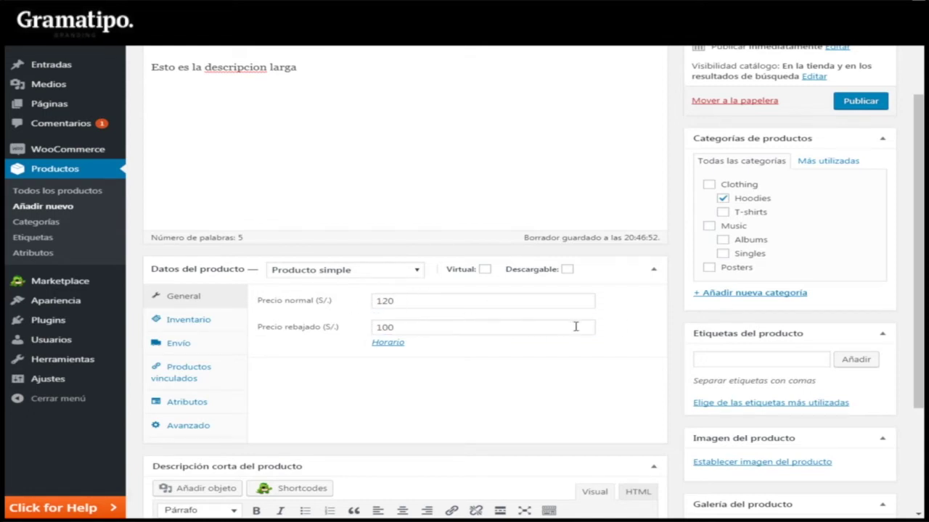
Step: Enter "Esto es la descripcion corta" as the product's short description
{"action": "scroll", "coordinate": [575, 327], "scroll_direction": "down", "scroll_amount": 2}
{"action": "scroll", "coordinate": [575, 327], "scroll_direction": "up", "scroll_amount": 2}
{"action": "scroll", "coordinate": [575, 327], "scroll_direction": "down", "scroll_amount": 3}
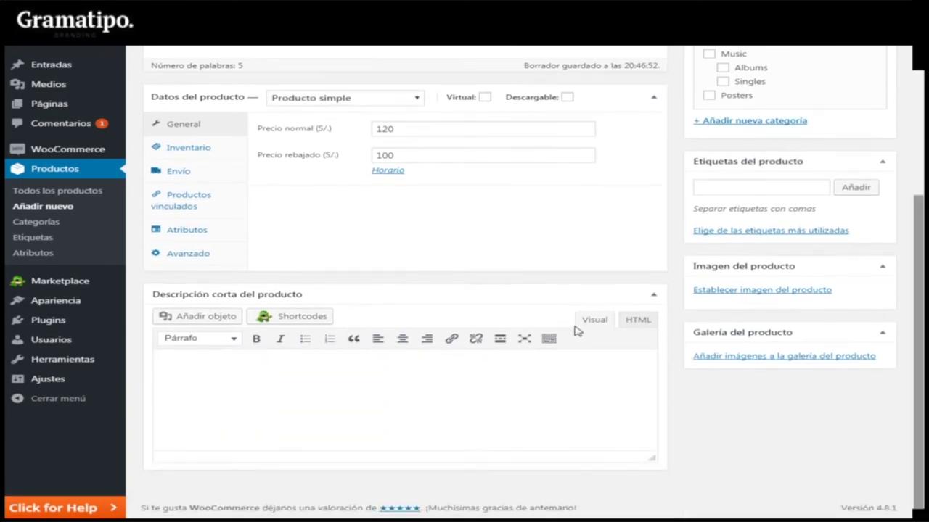
{"action": "left_click", "coordinate": [408, 391]}
{"action": "type", "text": "Esto es la descrip"}
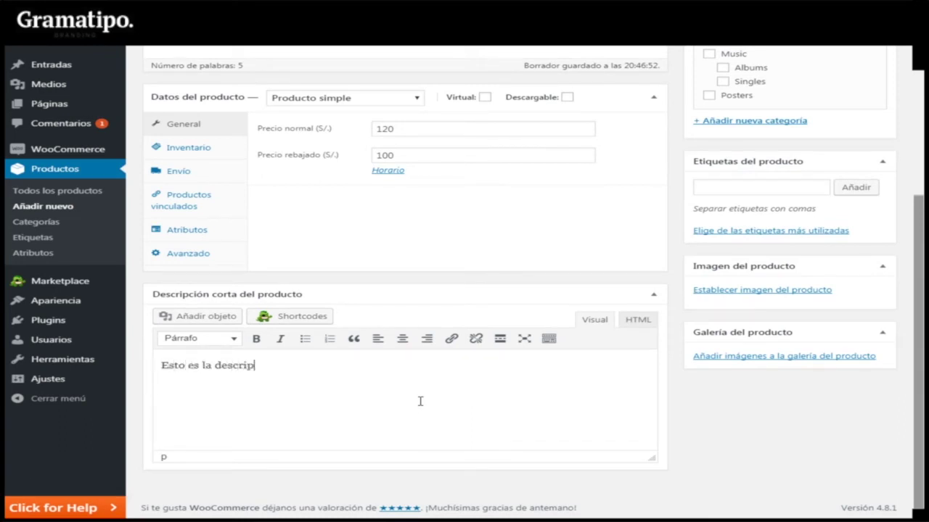
{"action": "type", "text": "cion corta"}
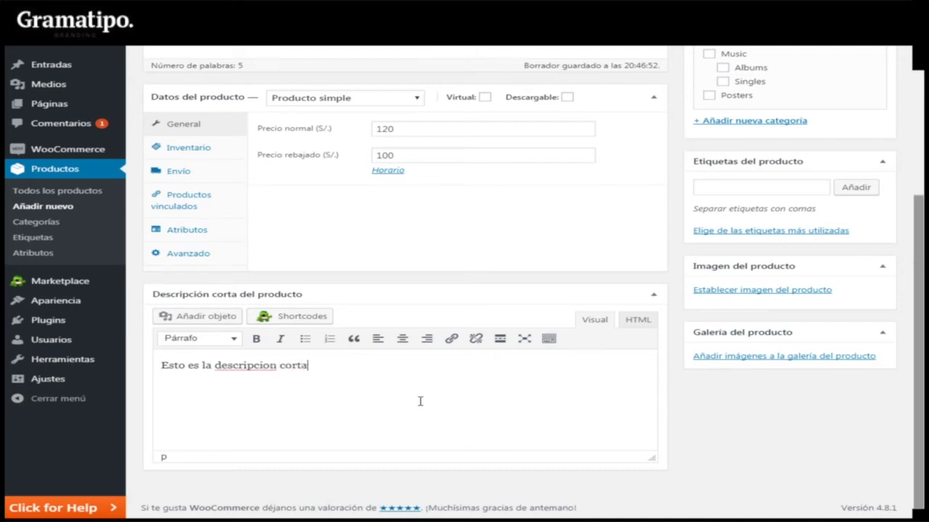
Step: Set the black hoodie picture hoodie_5_front.jpg from the media library as the product image
{"action": "scroll", "coordinate": [682, 443], "scroll_direction": "up", "scroll_amount": 1}
{"action": "scroll", "coordinate": [684, 442], "scroll_direction": "up", "scroll_amount": 3}
{"action": "scroll", "coordinate": [684, 441], "scroll_direction": "down", "scroll_amount": 3}
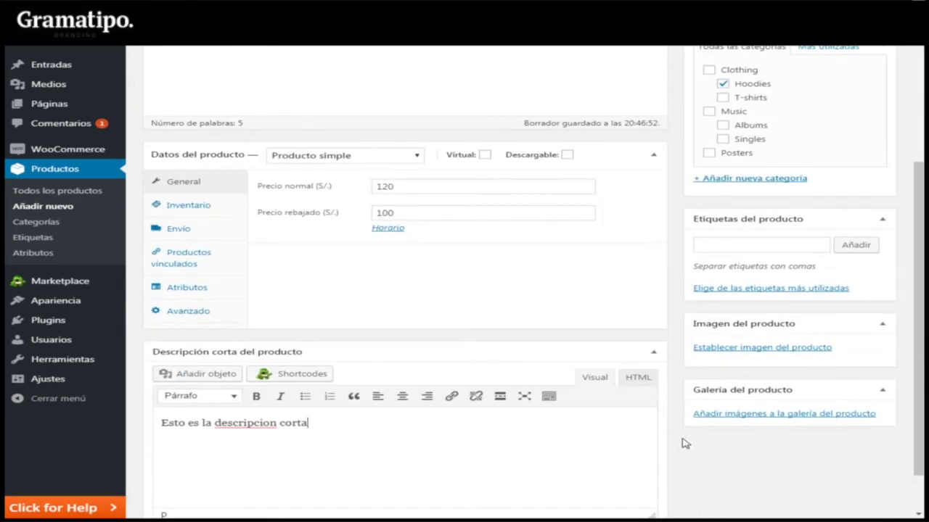
{"action": "left_click", "coordinate": [747, 348]}
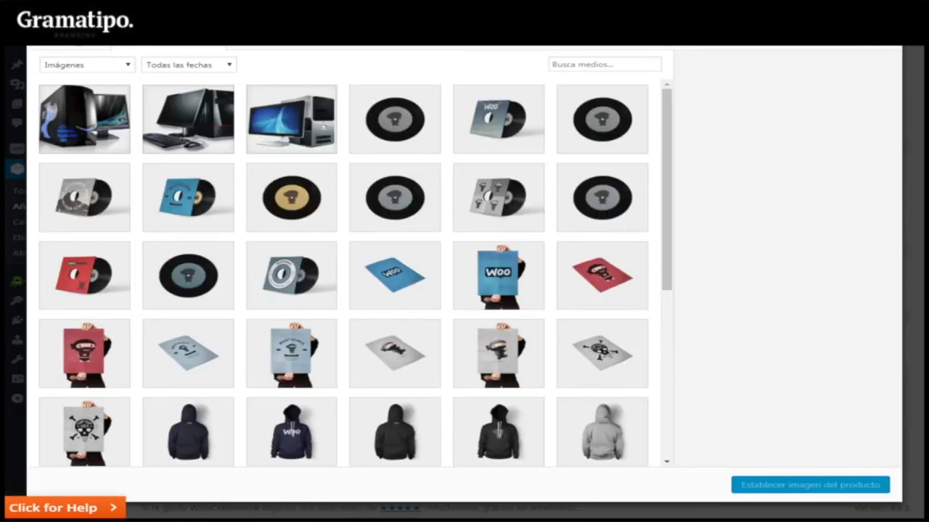
{"action": "left_click", "coordinate": [76, 50]}
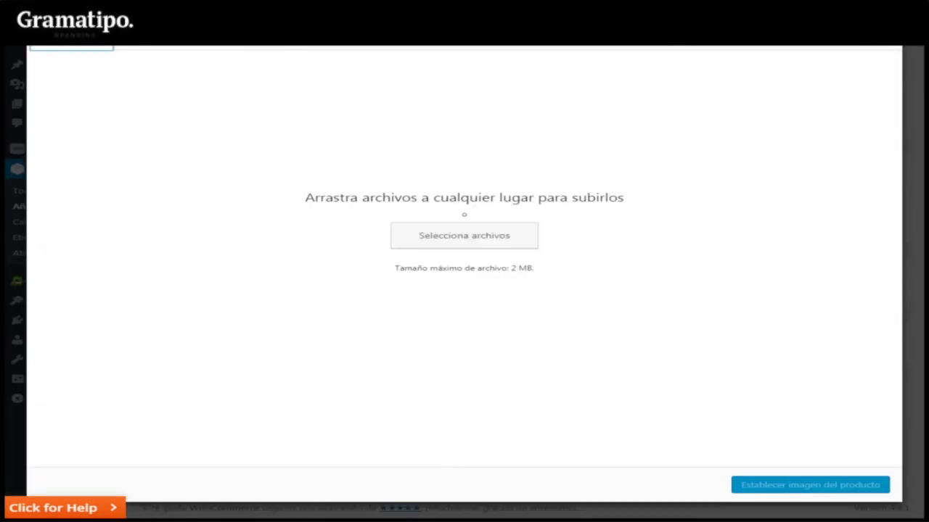
{"action": "left_click", "coordinate": [470, 235]}
{"action": "left_click", "coordinate": [165, 48]}
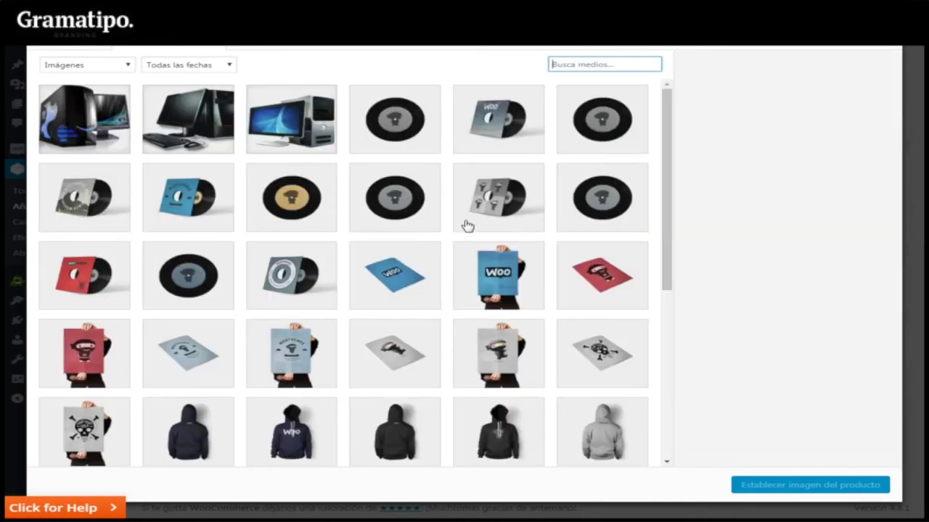
{"action": "scroll", "coordinate": [519, 329], "scroll_direction": "down", "scroll_amount": 3}
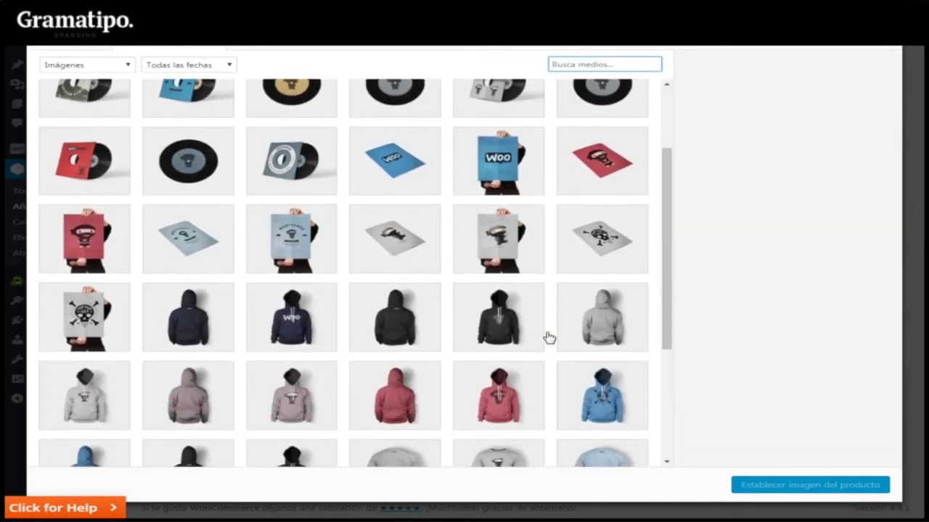
{"action": "left_click", "coordinate": [506, 324]}
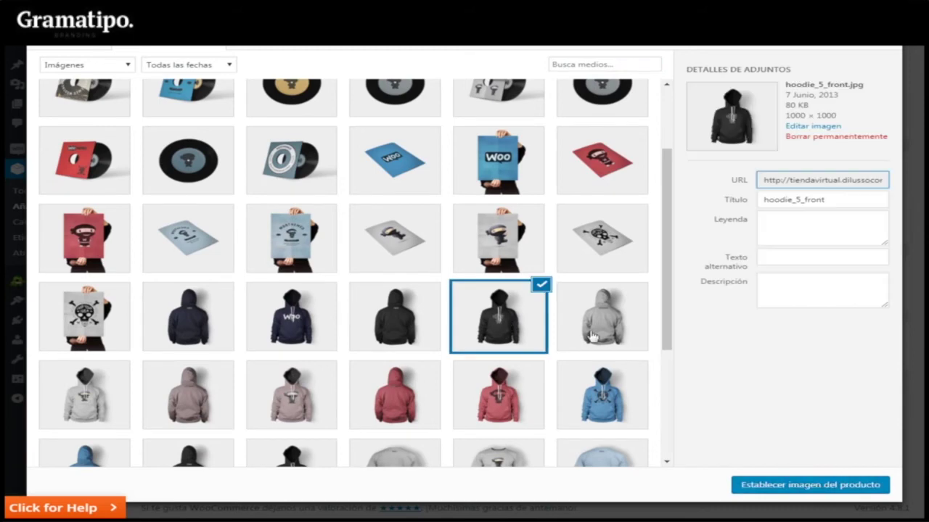
{"action": "left_click", "coordinate": [824, 484]}
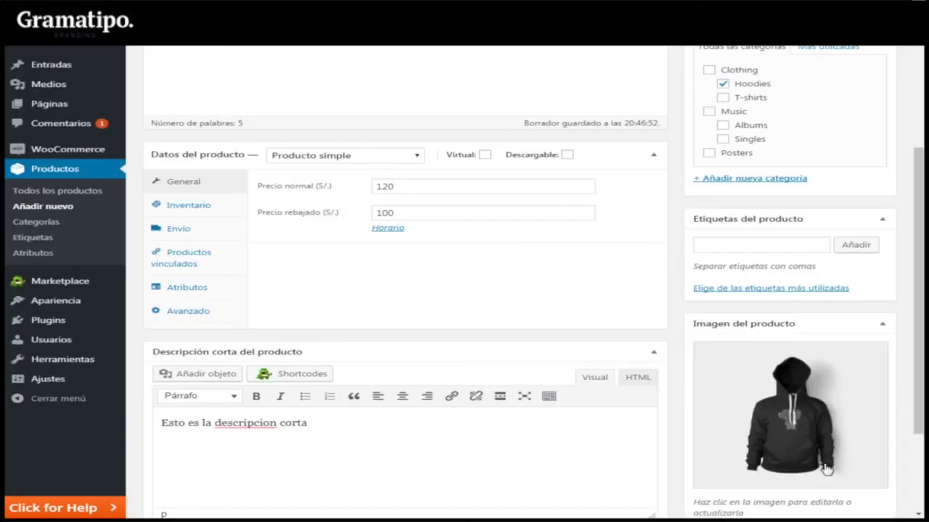
Step: Review the product's image, gallery, tags, category and product type settings
{"action": "scroll", "coordinate": [847, 368], "scroll_direction": "down", "scroll_amount": 3}
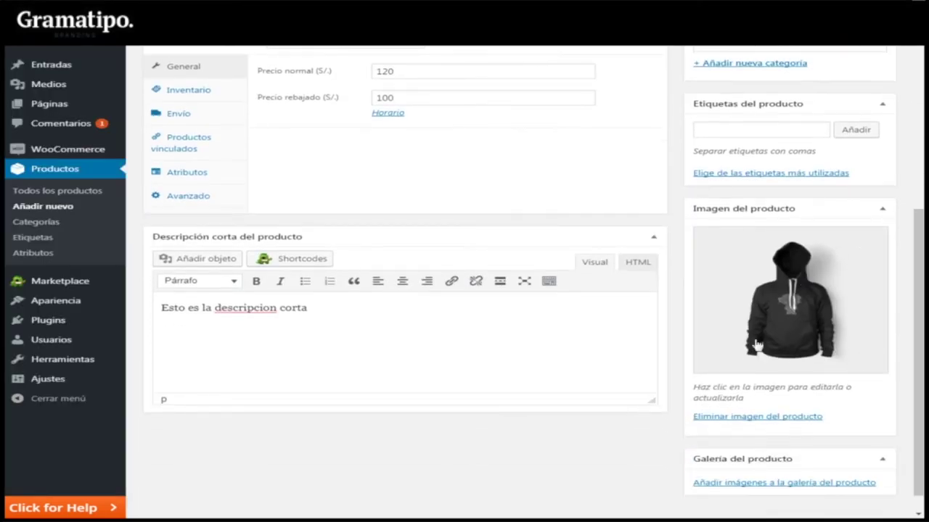
{"action": "scroll", "coordinate": [798, 389], "scroll_direction": "up", "scroll_amount": 4}
{"action": "scroll", "coordinate": [810, 396], "scroll_direction": "up", "scroll_amount": 2}
{"action": "left_click", "coordinate": [750, 355]}
{"action": "scroll", "coordinate": [751, 357], "scroll_direction": "down", "scroll_amount": 2}
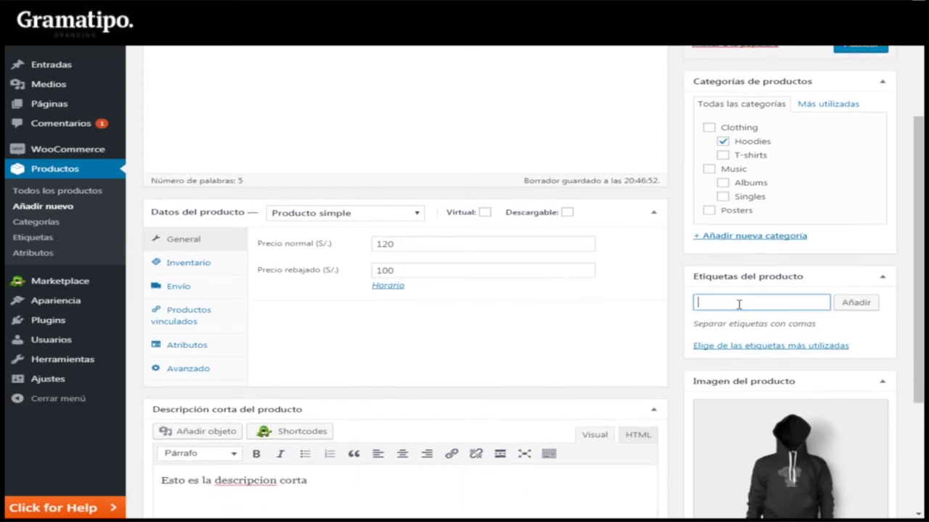
{"action": "scroll", "coordinate": [739, 304], "scroll_direction": "down", "scroll_amount": 2}
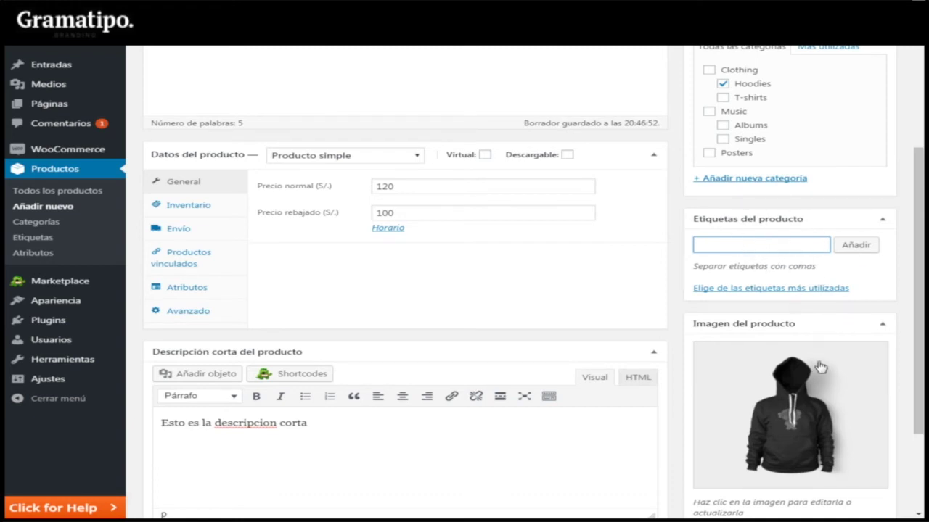
{"action": "scroll", "coordinate": [818, 367], "scroll_direction": "up", "scroll_amount": 10}
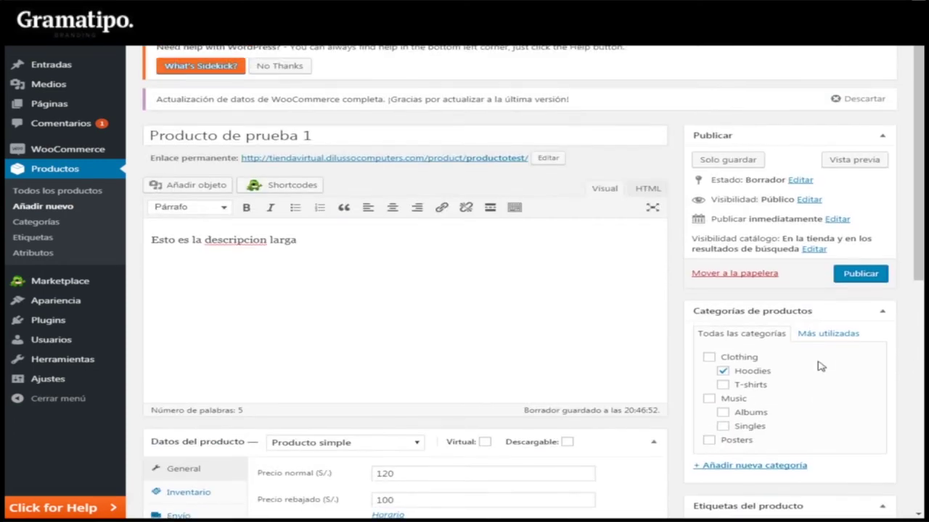
{"action": "scroll", "coordinate": [820, 366], "scroll_direction": "down", "scroll_amount": 4}
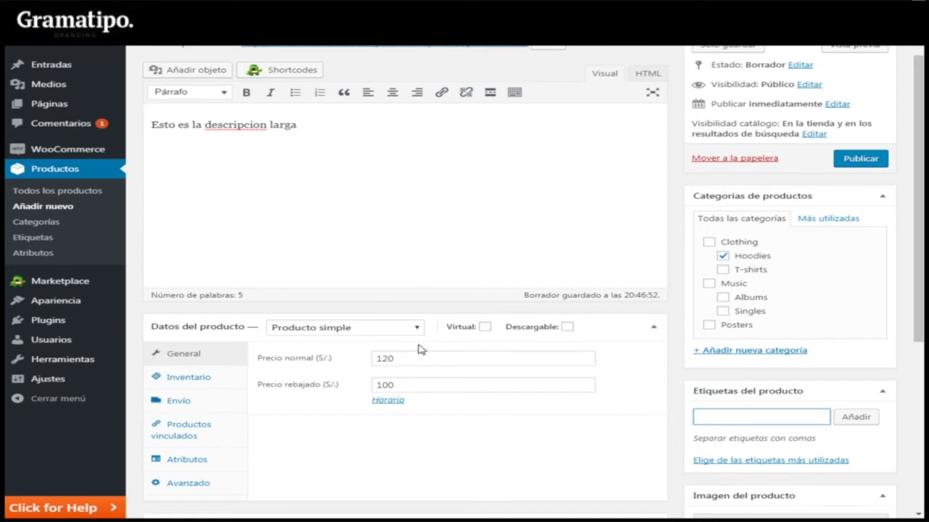
{"action": "left_click", "coordinate": [380, 327]}
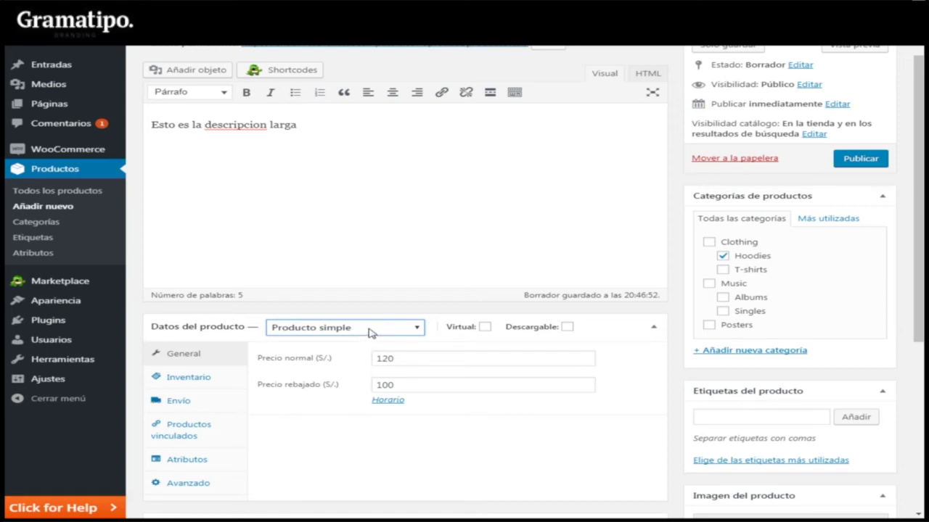
Step: Publish the product and look for Producto de prueba 1 in the Tienda Virtual shop listing
{"action": "scroll", "coordinate": [845, 337], "scroll_direction": "up", "scroll_amount": 3}
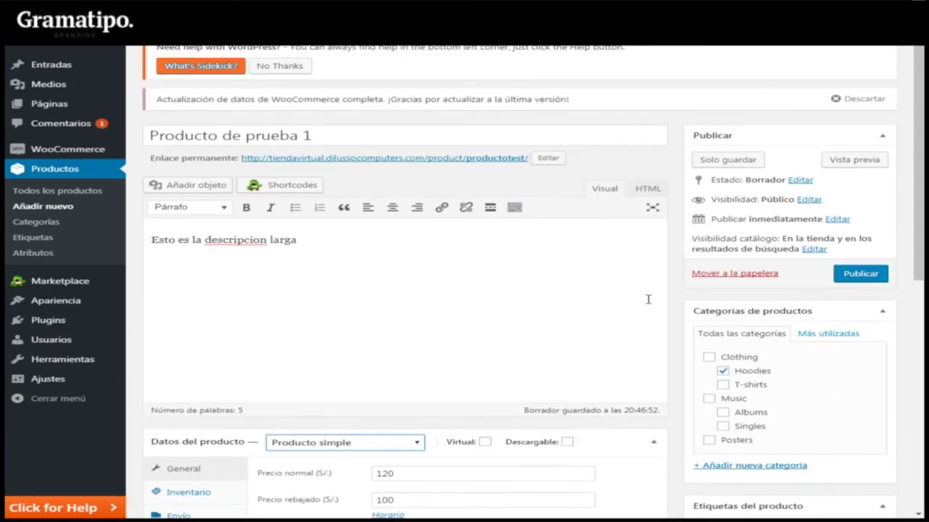
{"action": "left_click", "coordinate": [859, 274]}
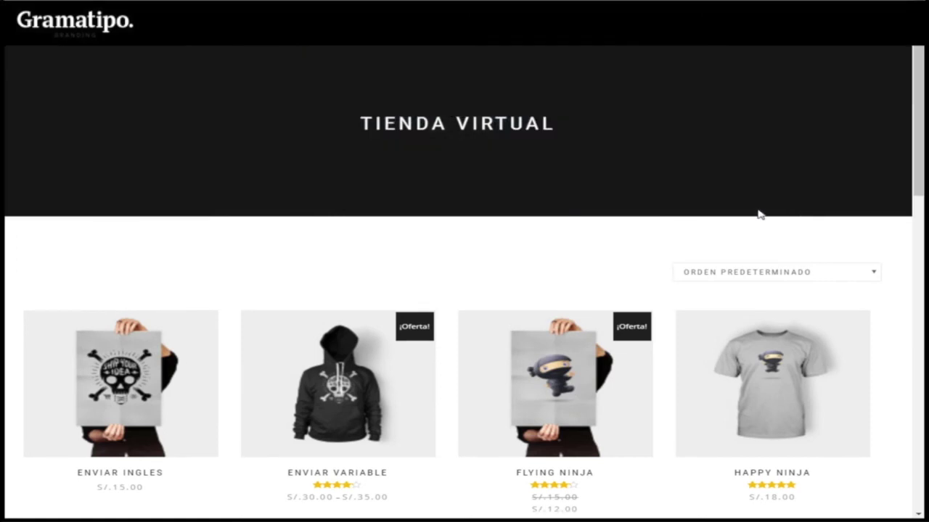
{"action": "scroll", "coordinate": [780, 202], "scroll_direction": "down", "scroll_amount": 2}
{"action": "scroll", "coordinate": [779, 205], "scroll_direction": "down", "scroll_amount": 6}
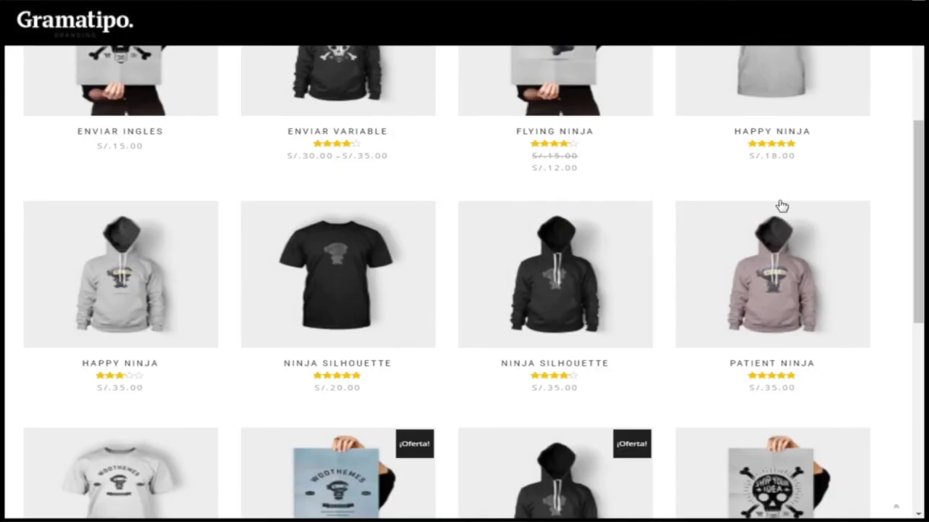
{"action": "scroll", "coordinate": [608, 279], "scroll_direction": "up", "scroll_amount": 1}
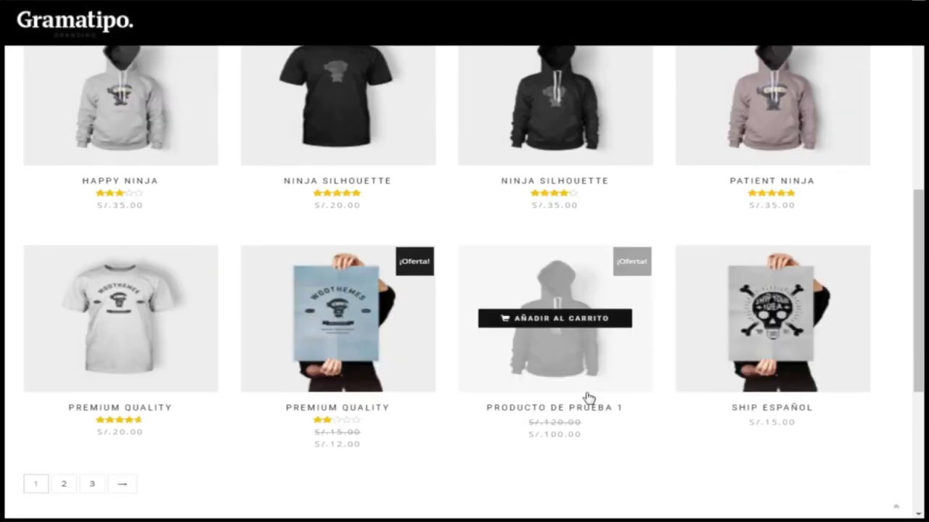
Step: Examine the Tienda Virtual product listing, comparing Producto de prueba 1 and its prices with the other products
{"action": "mouse_move", "coordinate": [584, 426]}
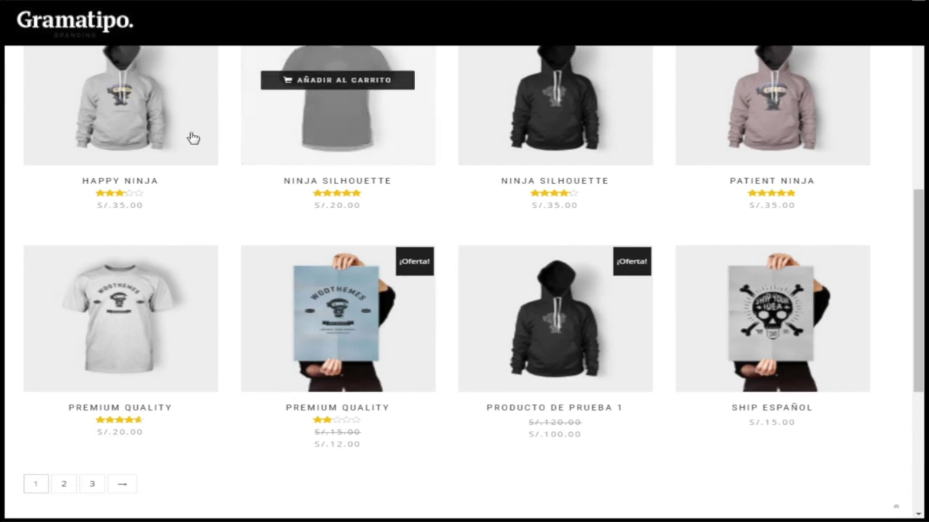
{"action": "scroll", "coordinate": [746, 311], "scroll_direction": "up", "scroll_amount": 3}
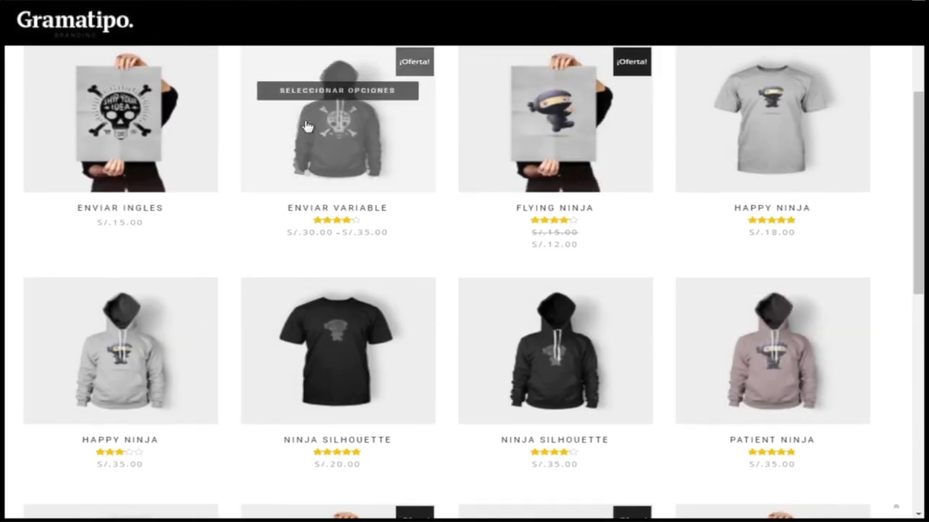
{"action": "scroll", "coordinate": [711, 213], "scroll_direction": "down", "scroll_amount": 3}
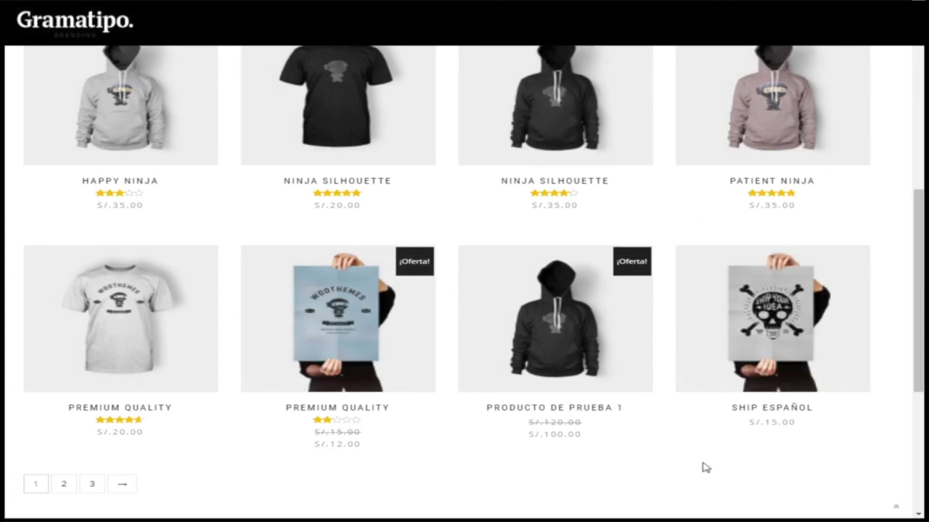
{"action": "scroll", "coordinate": [721, 467], "scroll_direction": "down", "scroll_amount": 3}
{"action": "scroll", "coordinate": [721, 466], "scroll_direction": "up", "scroll_amount": 3}
{"action": "scroll", "coordinate": [722, 467], "scroll_direction": "down", "scroll_amount": 4}
{"action": "scroll", "coordinate": [722, 468], "scroll_direction": "up", "scroll_amount": 10}
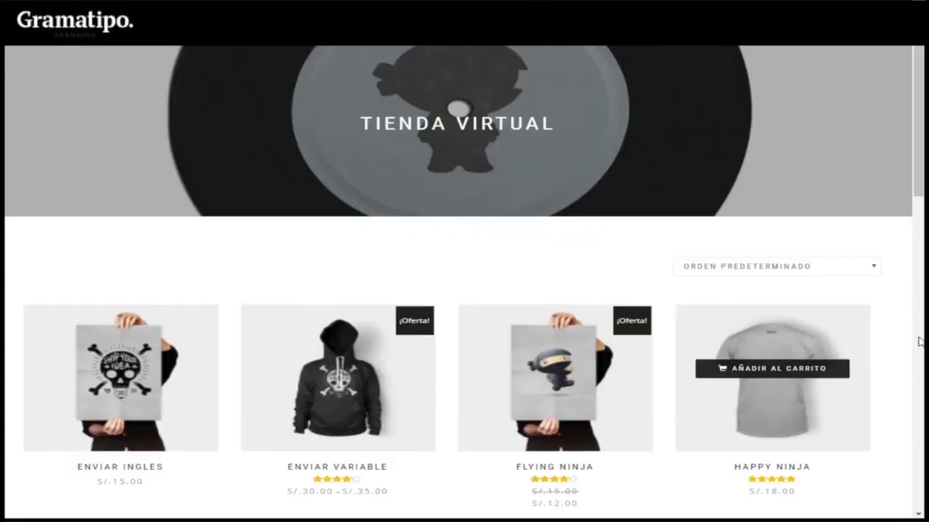
{"action": "scroll", "coordinate": [920, 156], "scroll_direction": "down", "scroll_amount": 3}
{"action": "scroll", "coordinate": [464, 283], "scroll_direction": "down", "scroll_amount": 5}
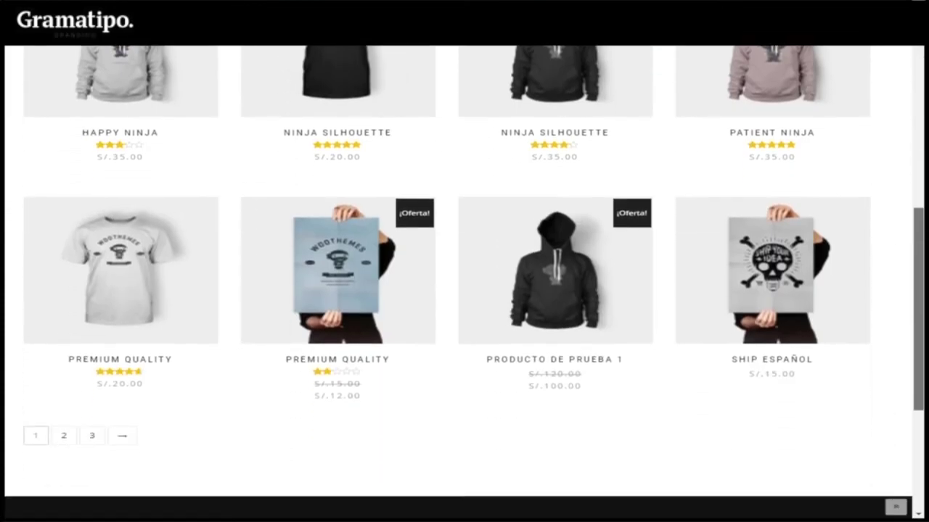
{"action": "scroll", "coordinate": [464, 283], "scroll_direction": "up", "scroll_amount": 3}
{"action": "scroll", "coordinate": [464, 283], "scroll_direction": "down", "scroll_amount": 2}
{"action": "scroll", "coordinate": [464, 283], "scroll_direction": "up", "scroll_amount": 8}
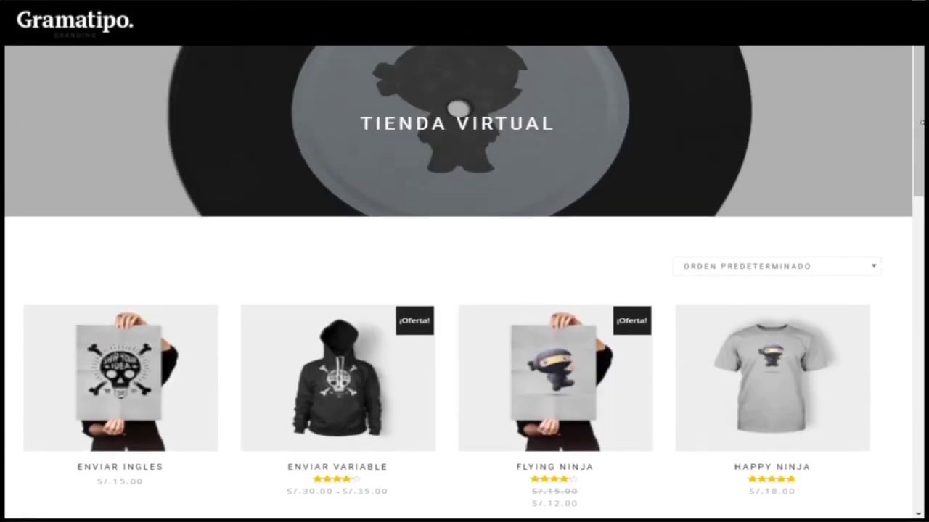